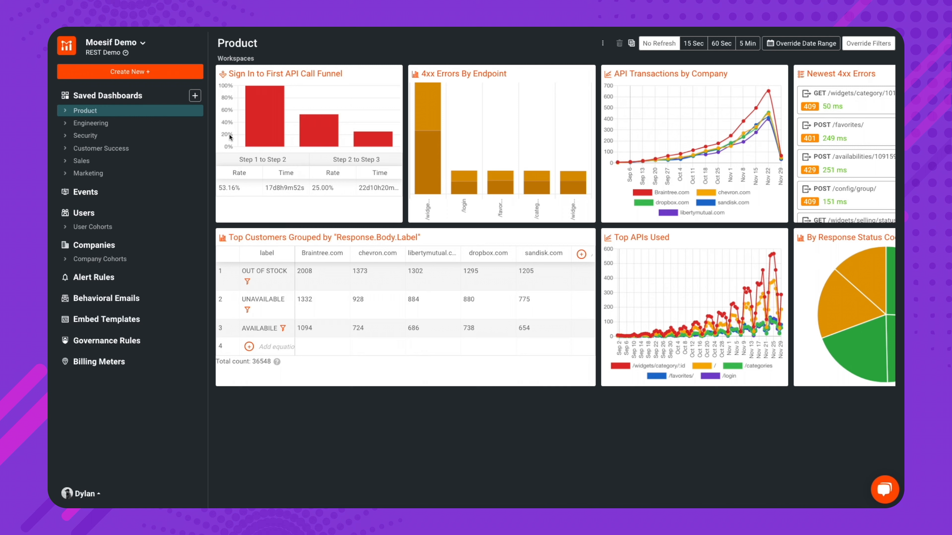
- Create a new user funnel and define its first step as events where Request URI Route is /login
click(169, 75)
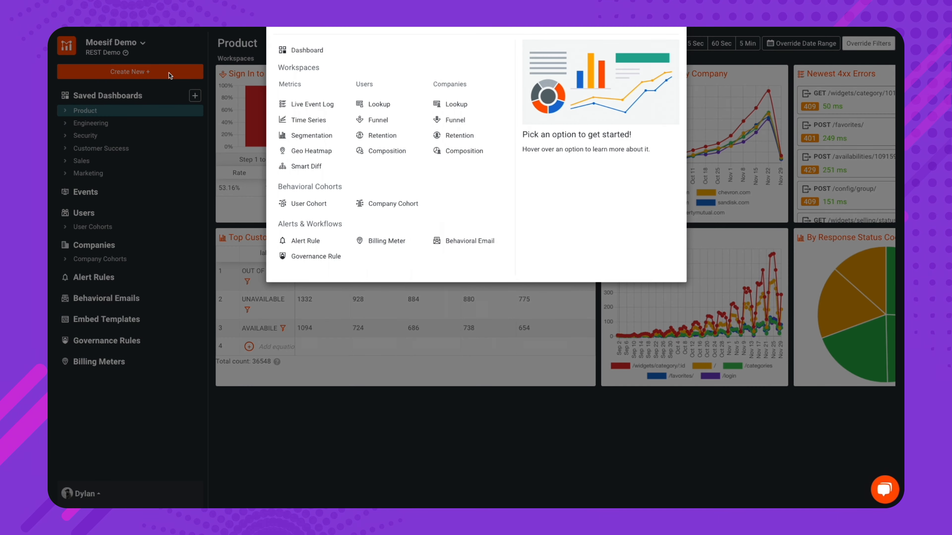
click(419, 123)
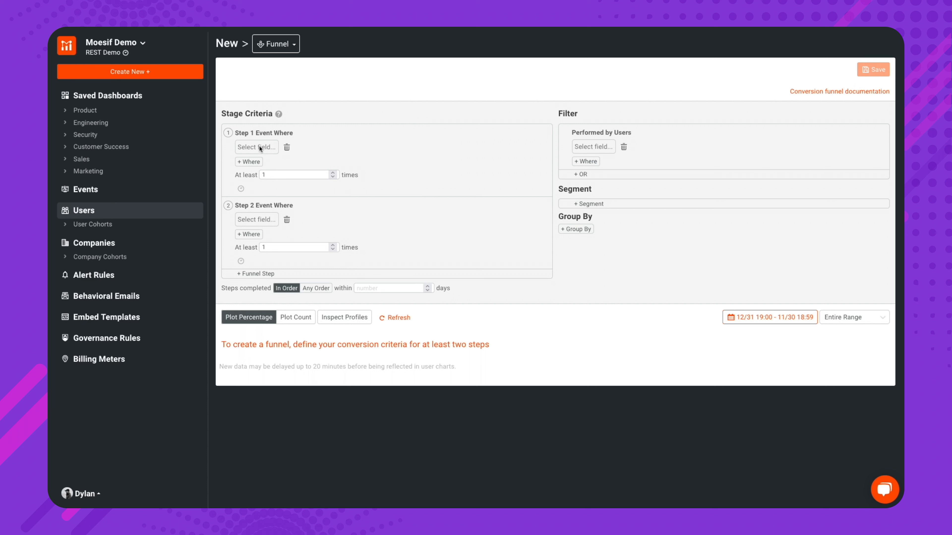
click(255, 148)
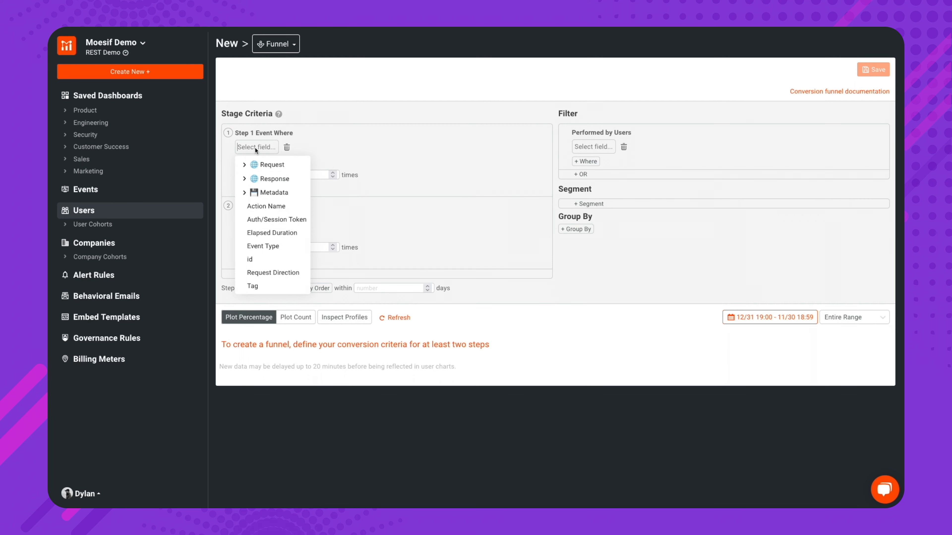
click(268, 165)
click(282, 303)
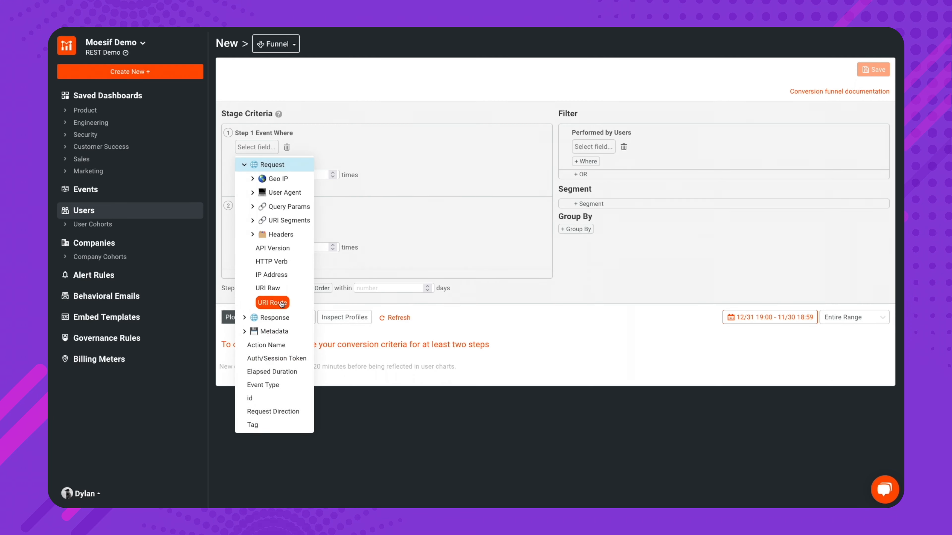
click(322, 150)
click(316, 191)
click(357, 148)
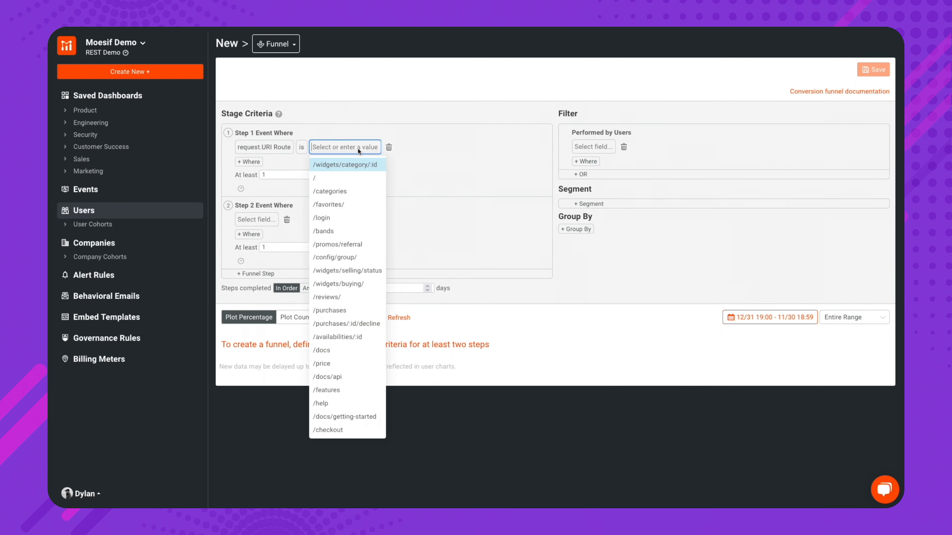
click(345, 217)
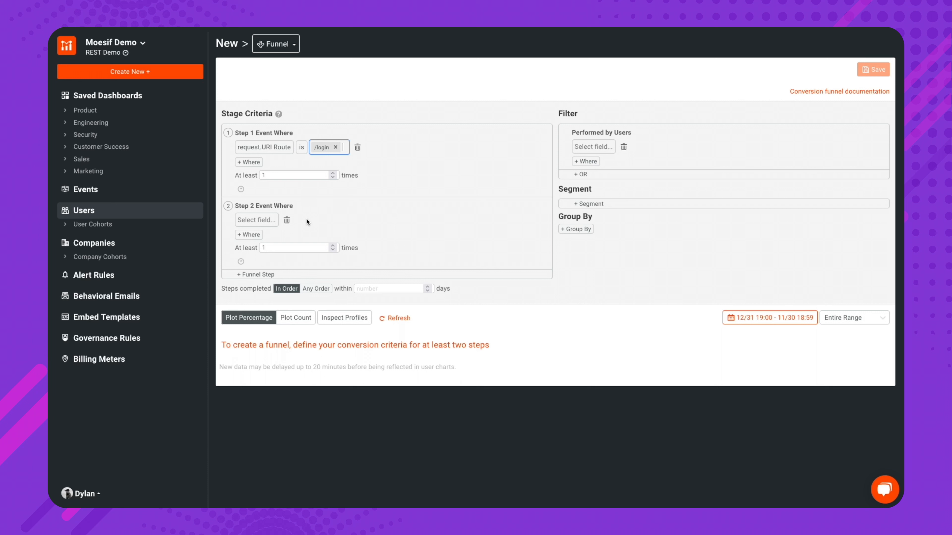
- Define the funnel's second step as events where Request URI Route is /reviews/
click(267, 221)
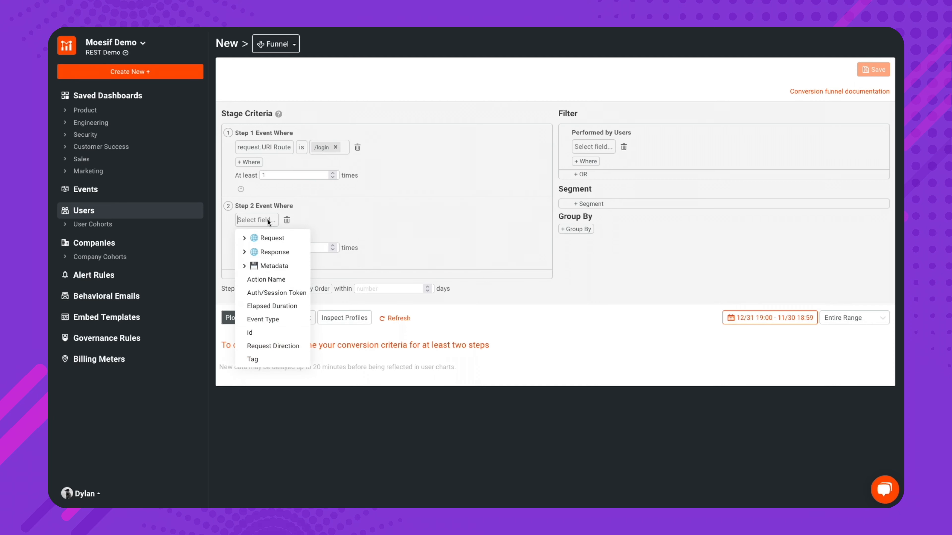
click(282, 240)
click(275, 374)
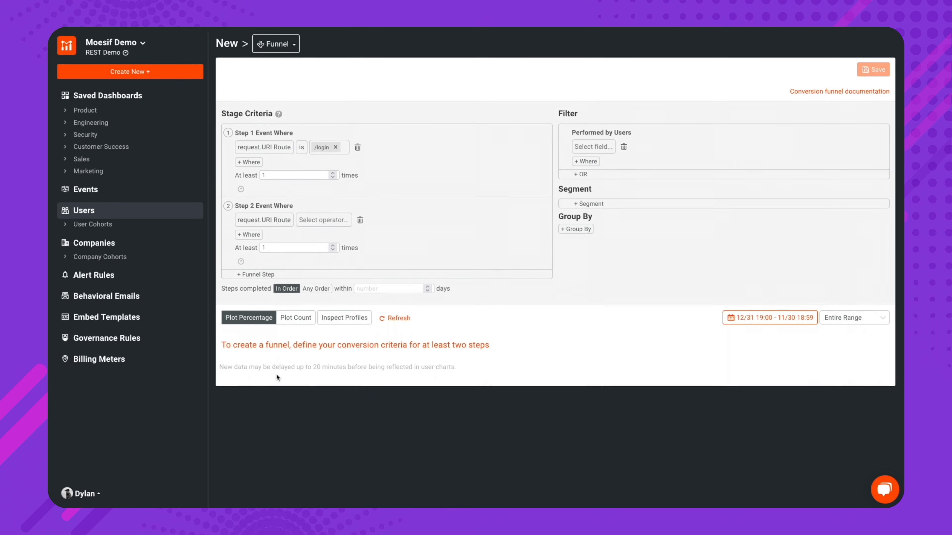
click(323, 220)
click(311, 258)
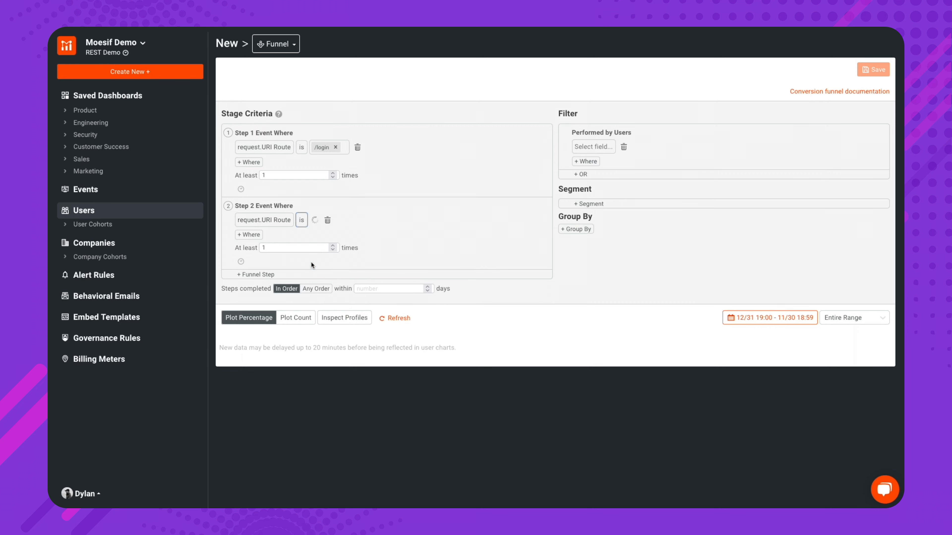
click(340, 220)
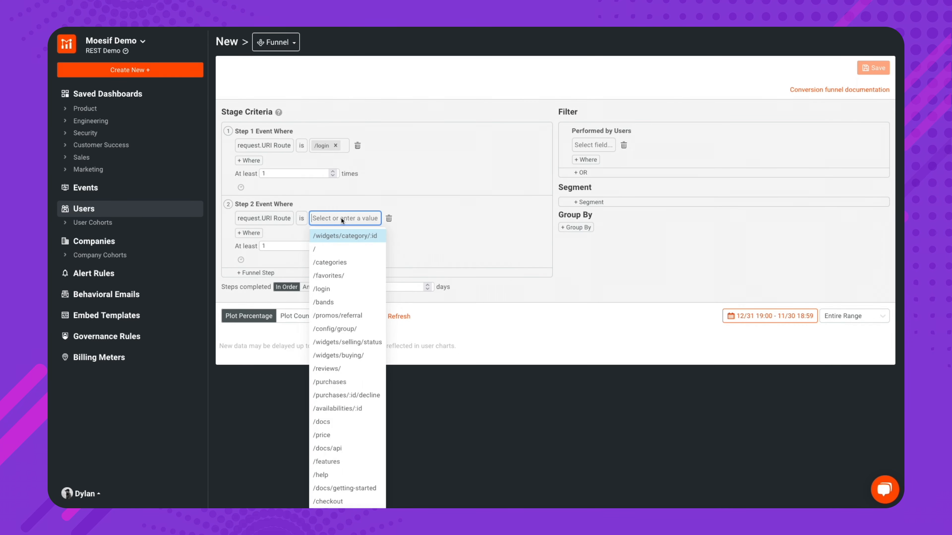
click(332, 368)
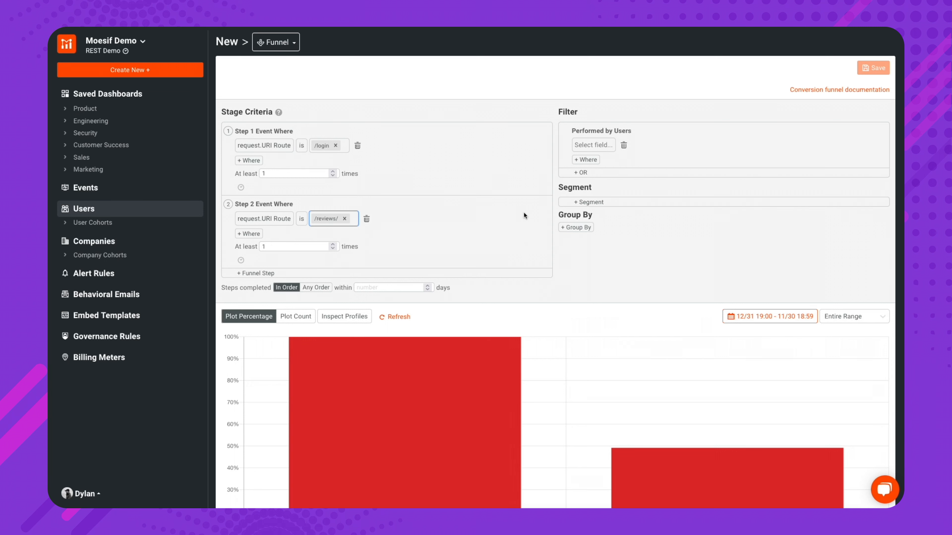
- Add a third funnel step for events where Request URI Route is /purchases
click(270, 275)
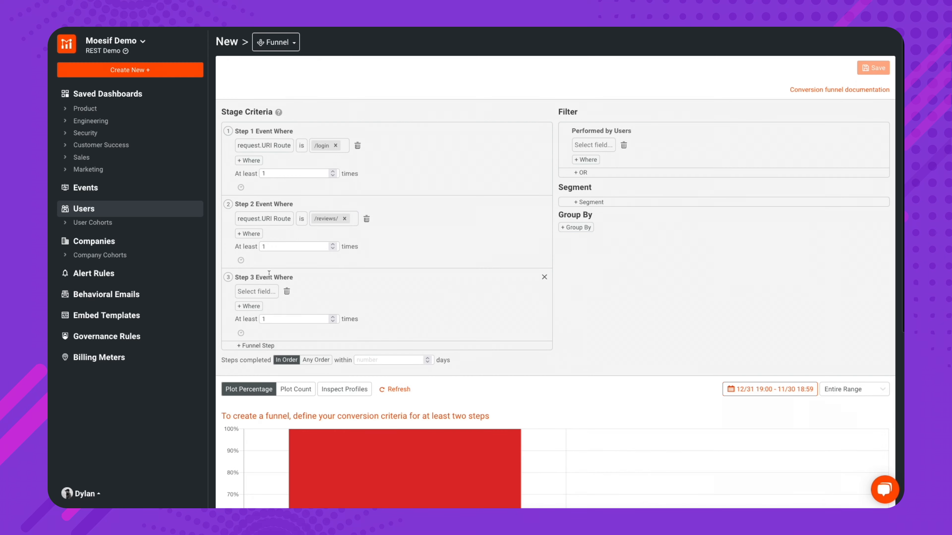
click(266, 292)
click(266, 310)
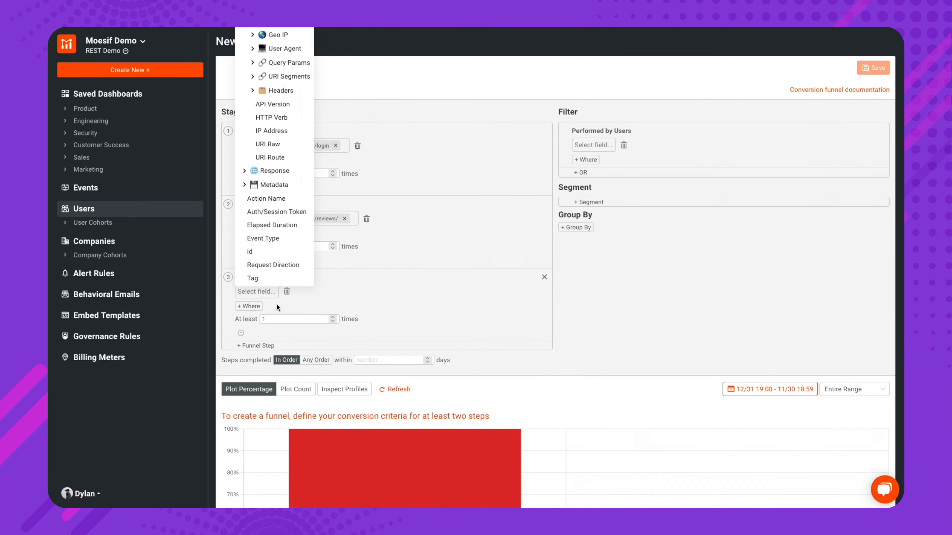
click(284, 160)
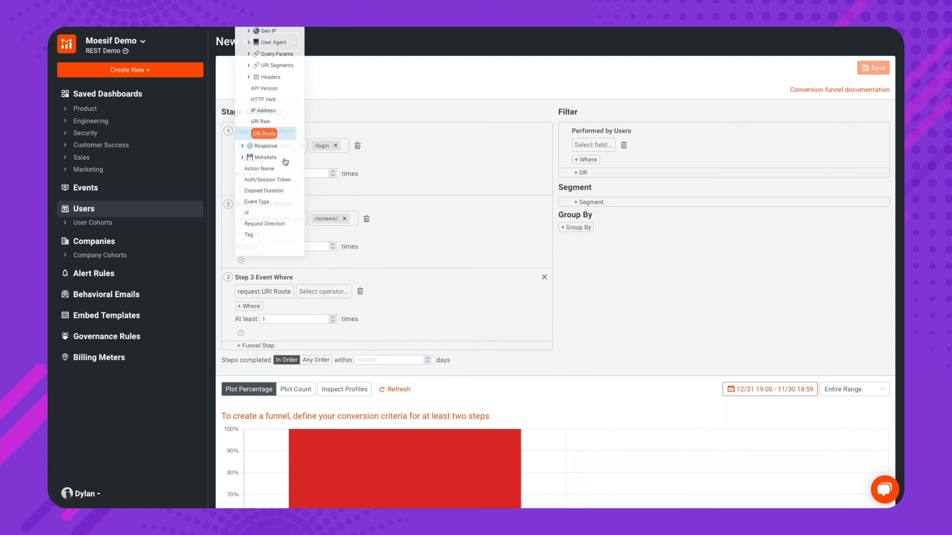
click(313, 292)
click(312, 335)
click(338, 291)
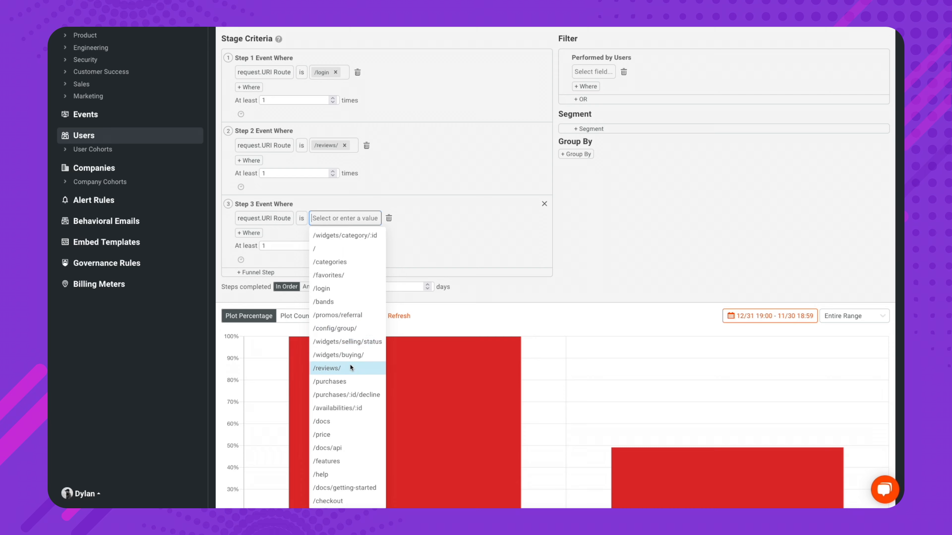
click(354, 382)
- Filter the funnel to users whose Geo IP Country Code is US
scroll(637, 293, down, 5)
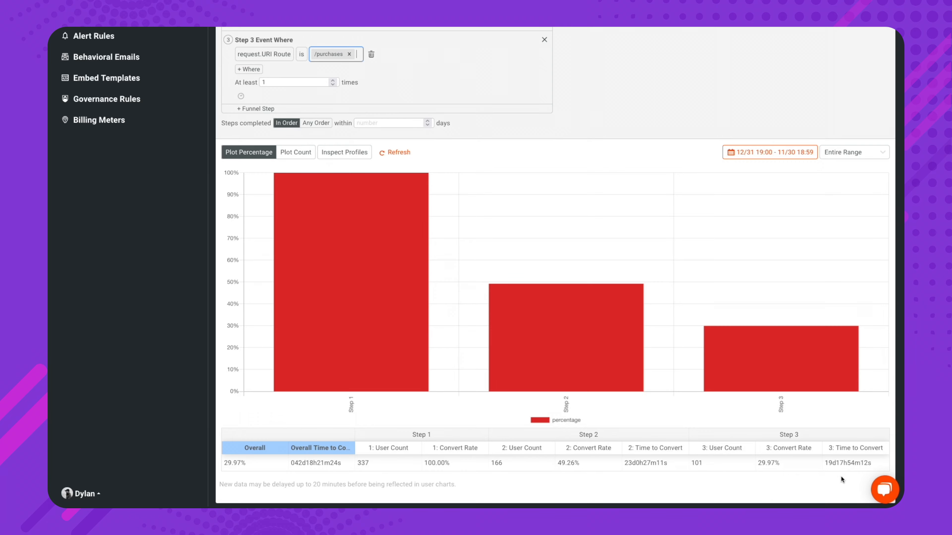
scroll(841, 477, up, 6)
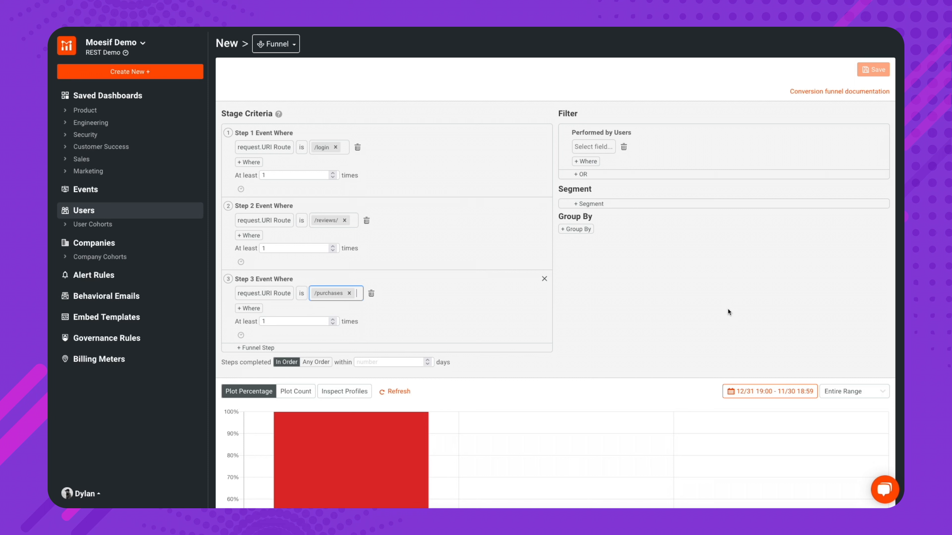
click(690, 284)
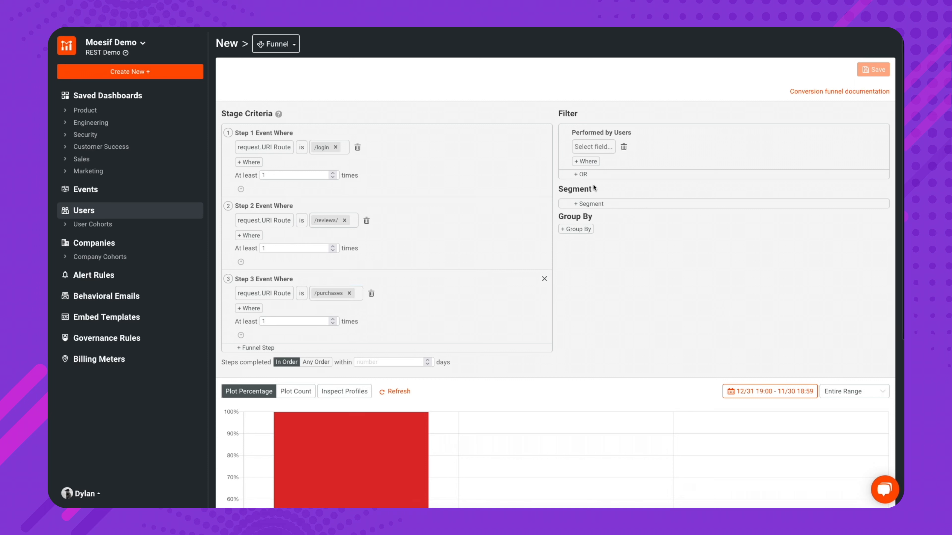
click(593, 147)
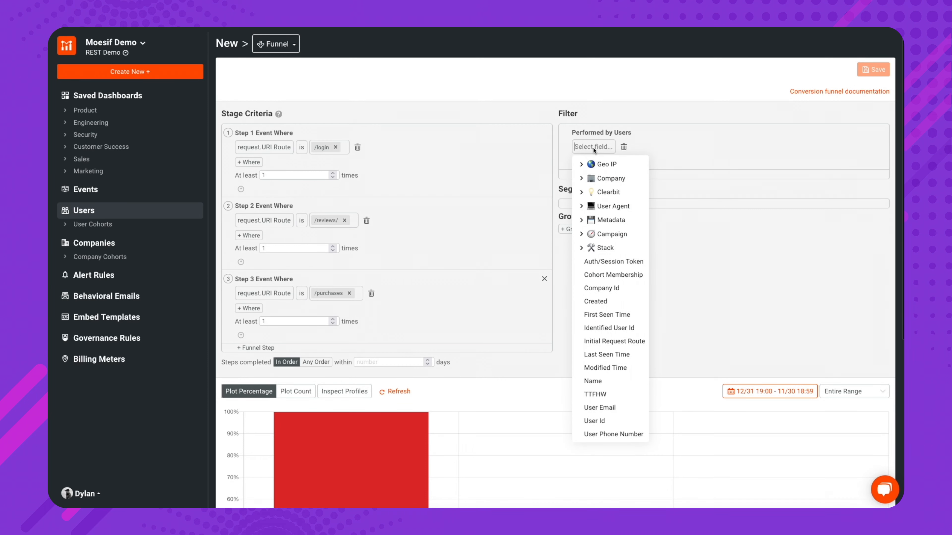
click(582, 164)
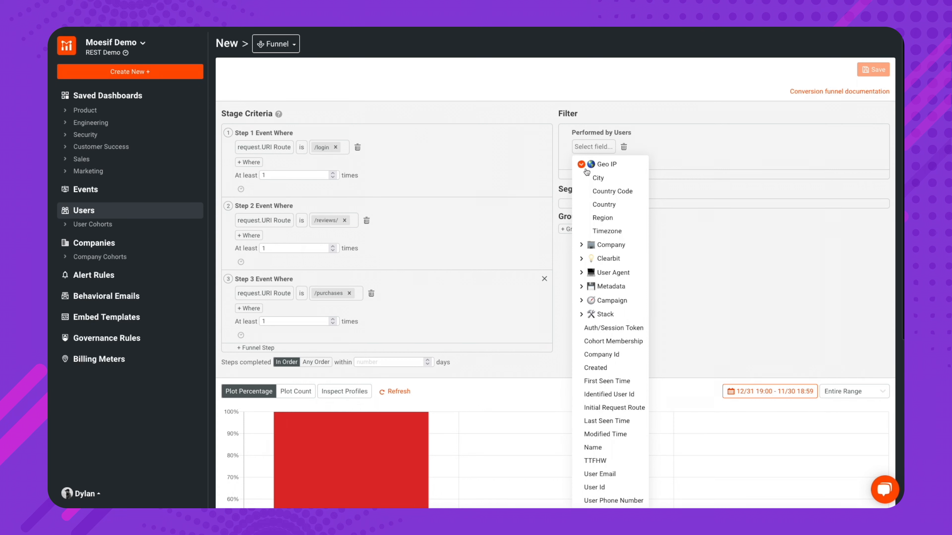
click(607, 192)
click(653, 148)
click(650, 189)
click(708, 147)
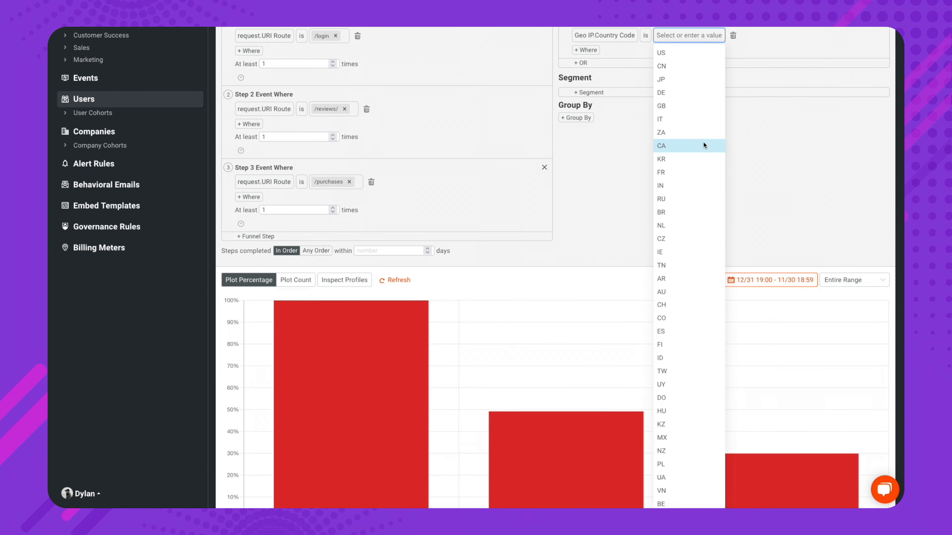
click(675, 61)
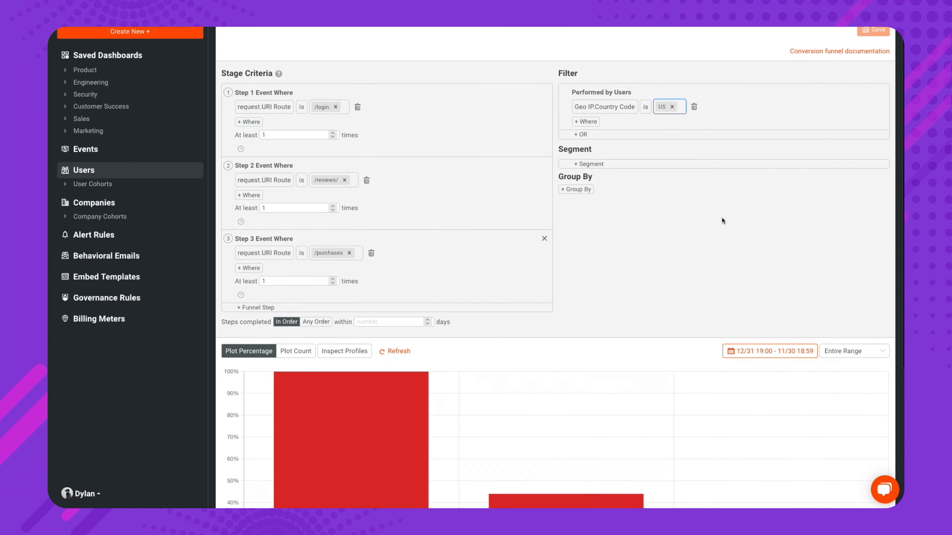
- Group the funnel results by the company's Company Domain field
scroll(722, 217, up, 1)
click(579, 229)
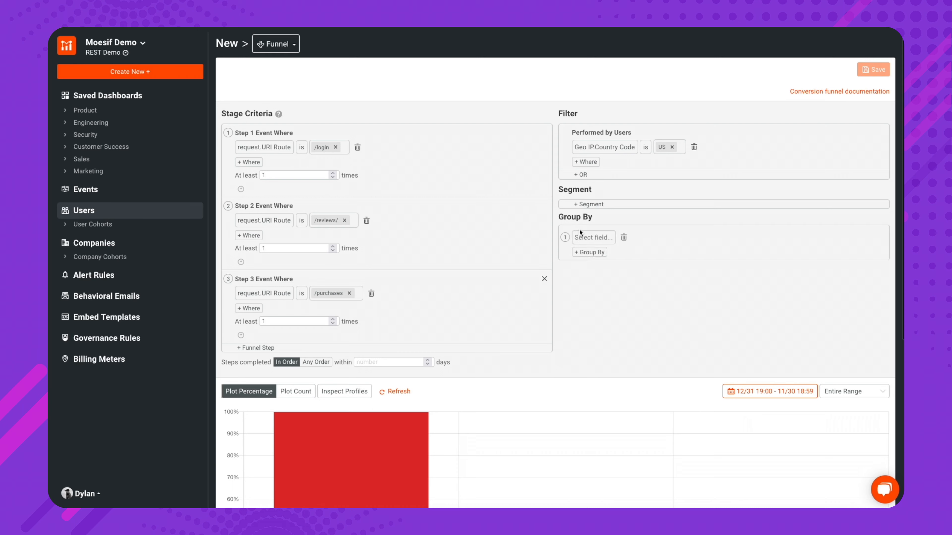
click(590, 240)
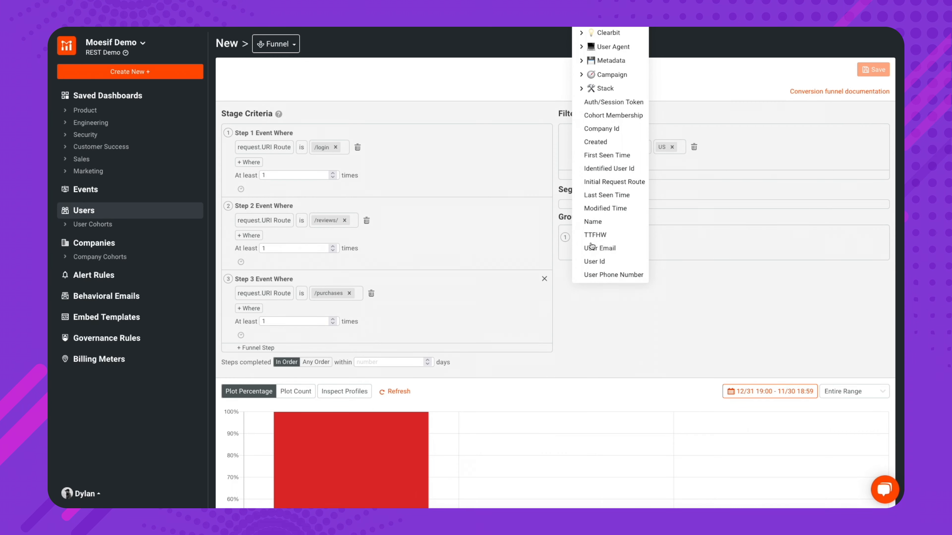
scroll(582, 31, up, 3)
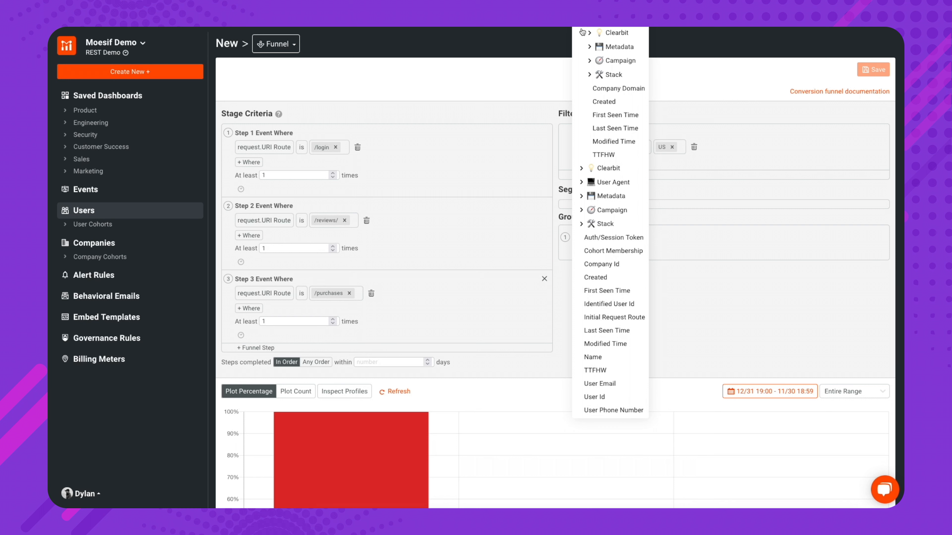
click(615, 90)
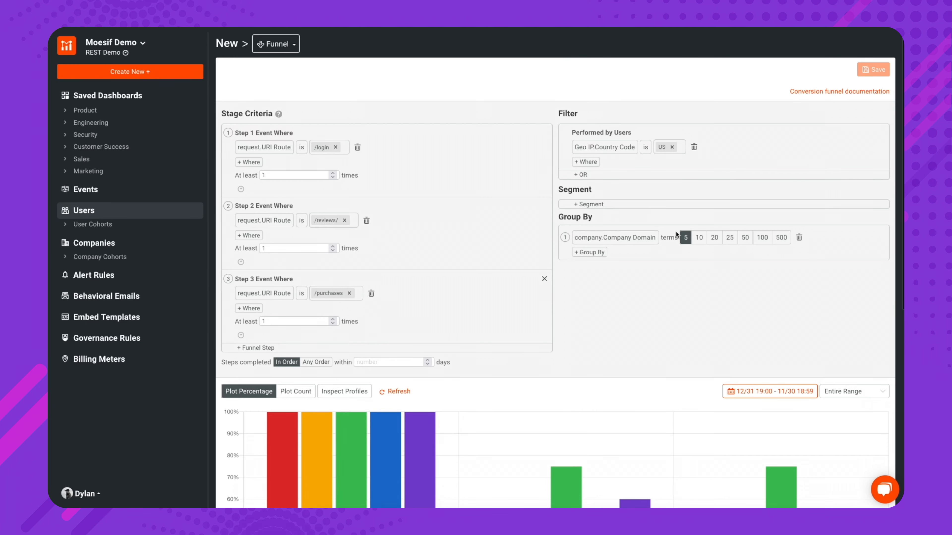
- Examine the conversion chart and table per company domain, including the rate and time-to-convert details of the Step 1 and Step 2 bars
scroll(675, 253, down, 5)
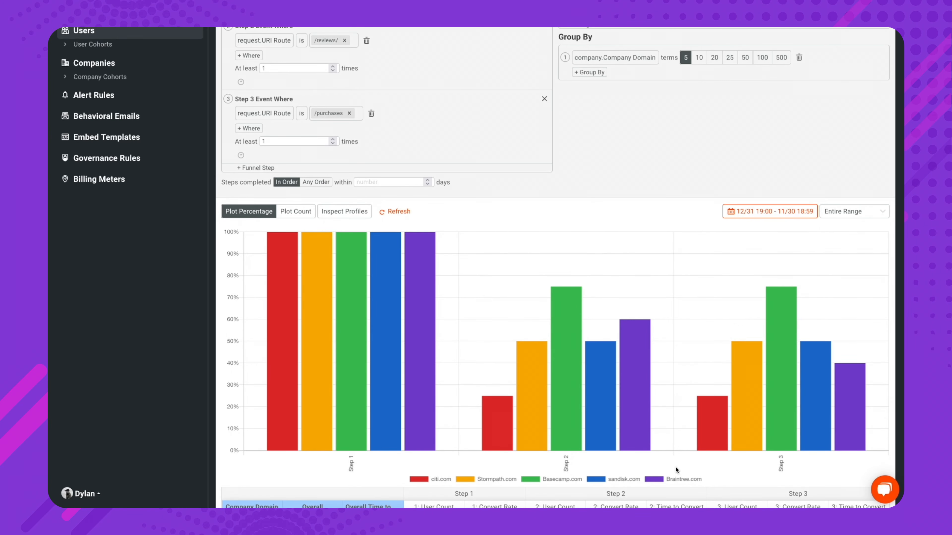
scroll(675, 468, down, 4)
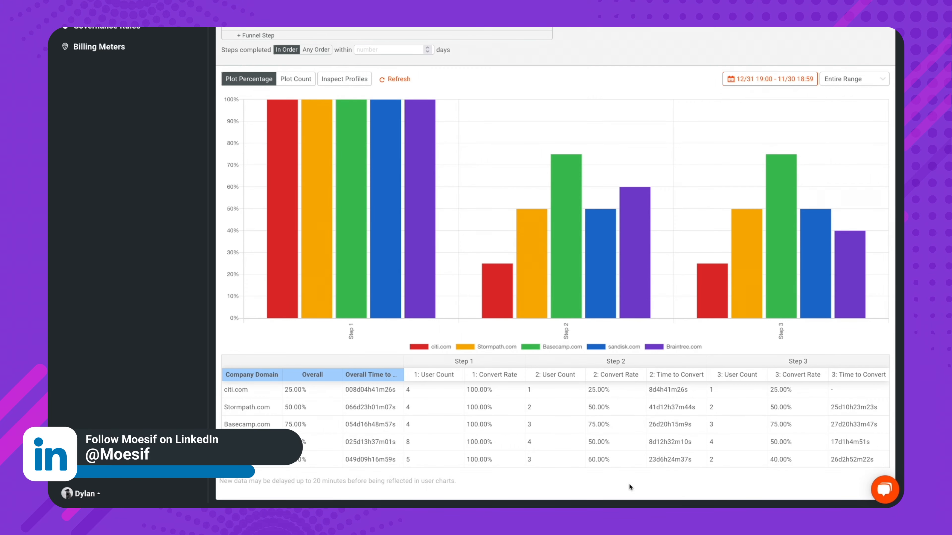
mouse_move(290, 292)
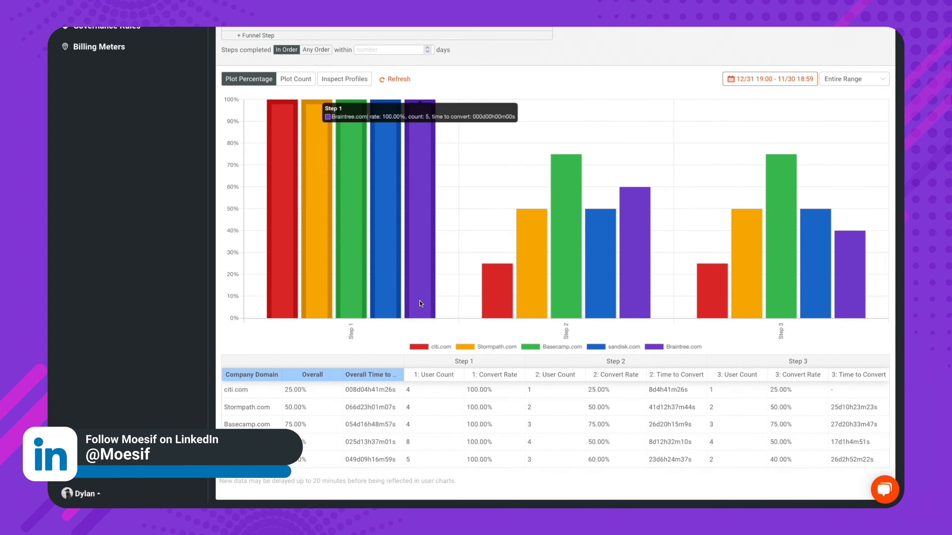
mouse_move(527, 307)
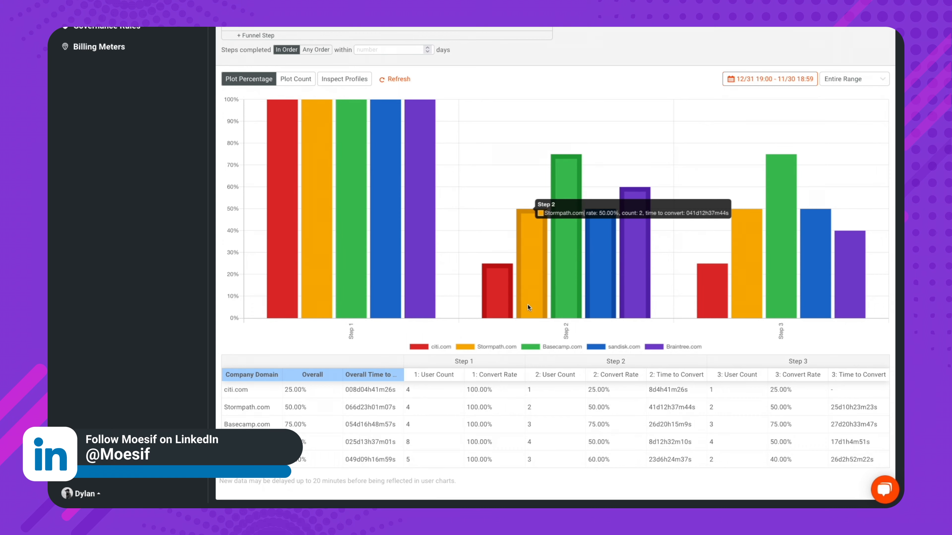
mouse_move(601, 305)
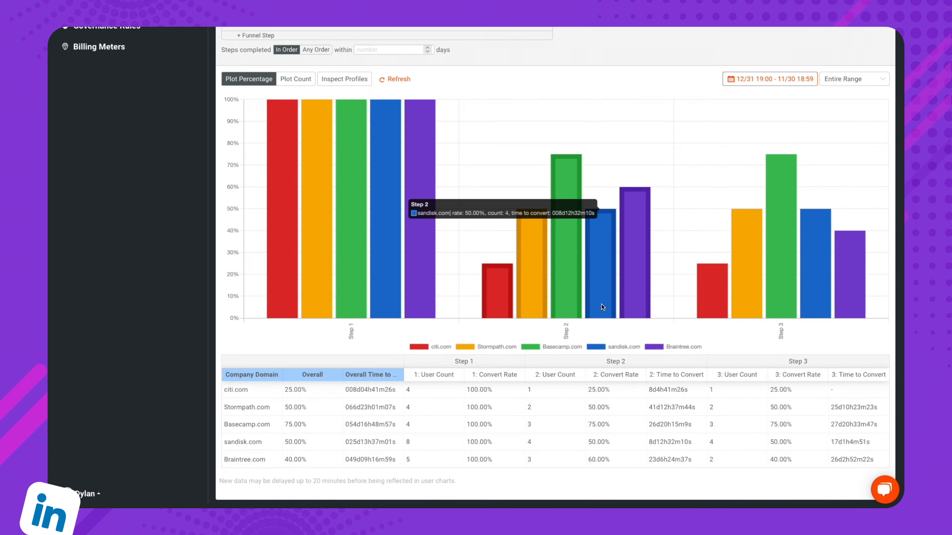
mouse_move(635, 304)
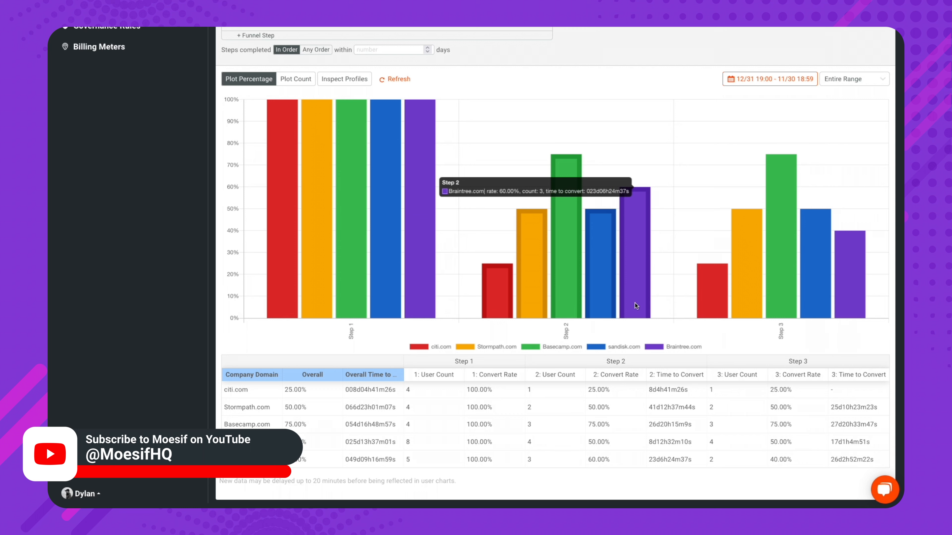